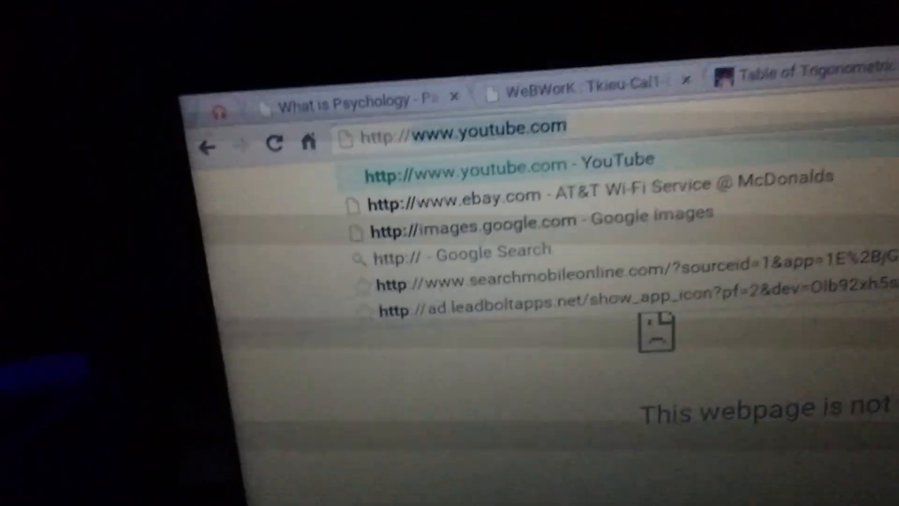
pyautogui.write('a/30')
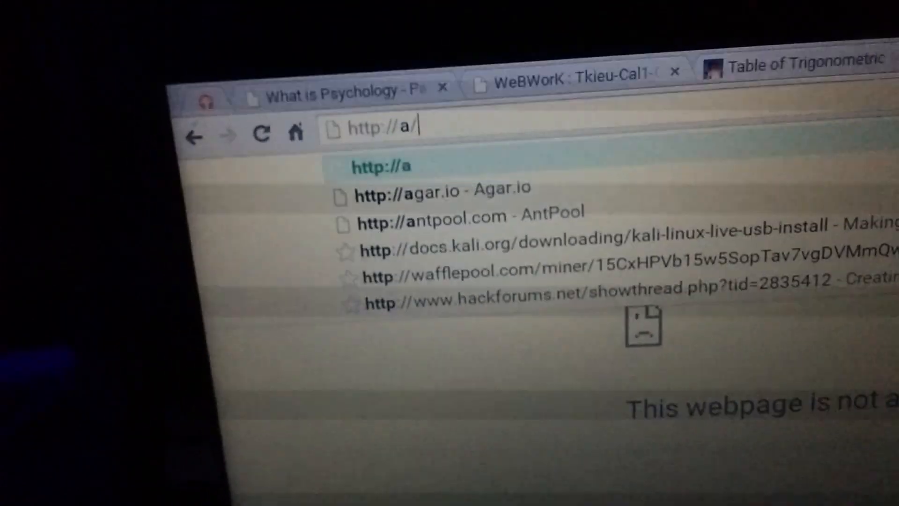